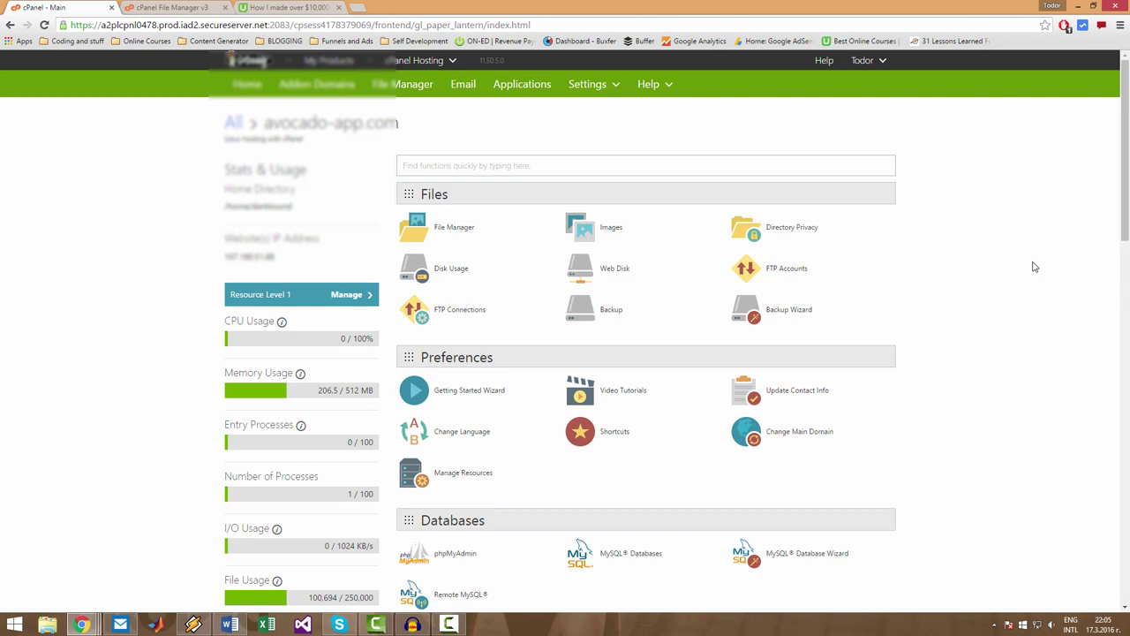
Open the WordPress web application from the cPanel home page and start its installation wizard.
{"action": "left_click_drag", "start_coordinate": [1127, 150], "coordinate": [1125, 273]}
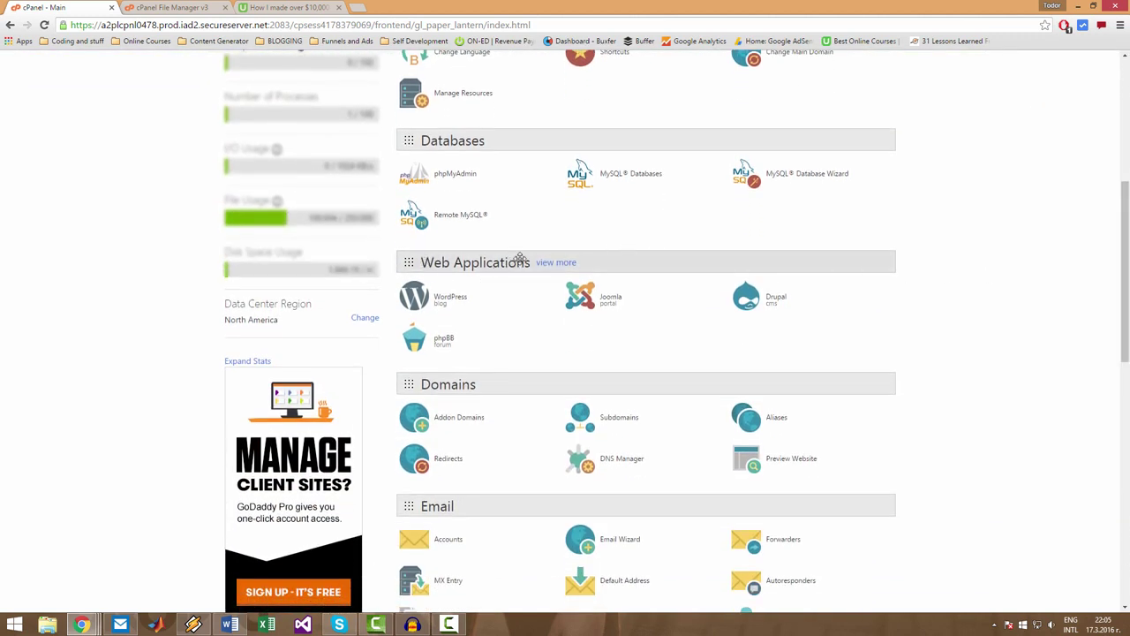
{"action": "left_click", "coordinate": [419, 298]}
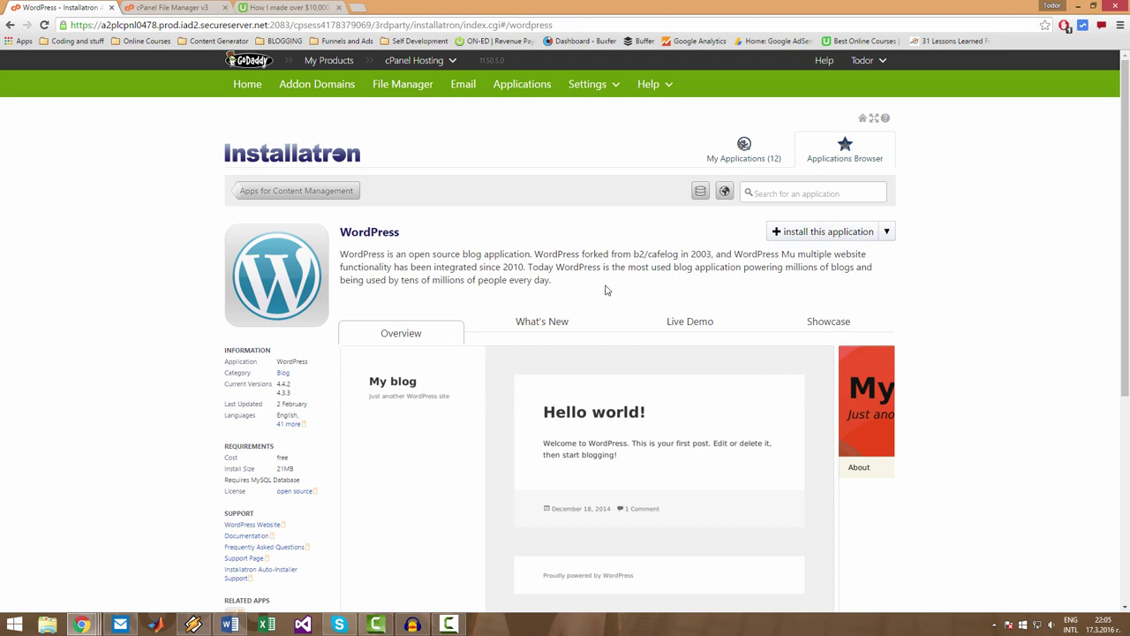
{"action": "left_click", "coordinate": [825, 235]}
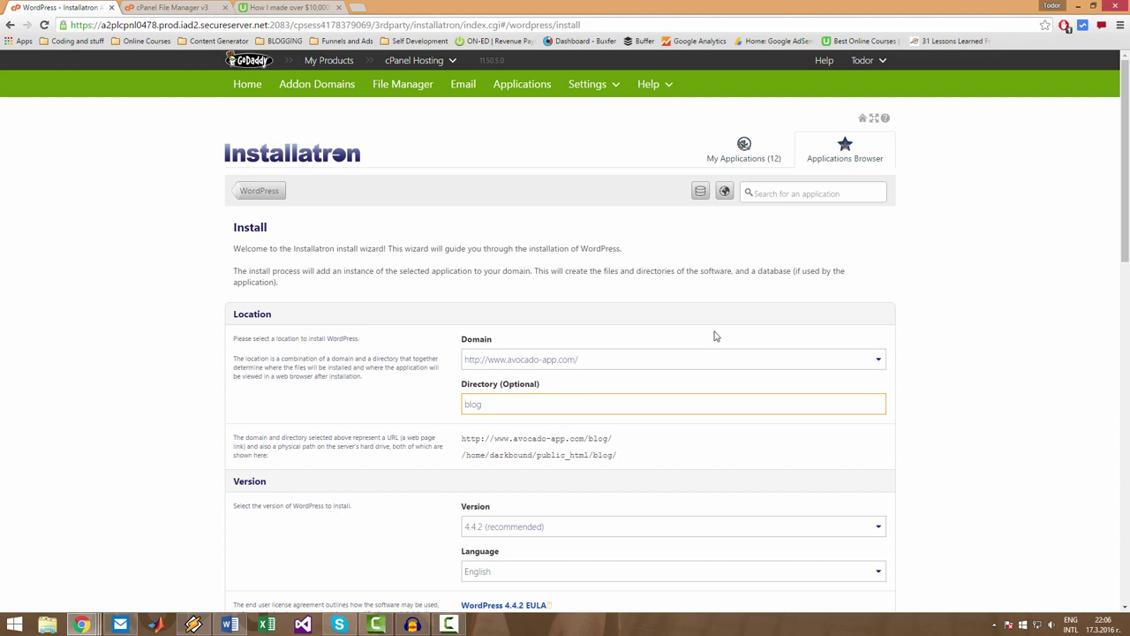
Check the name of the PassiveIncomeSite folder in the File Manager's public_html listing and return to the installation wizard.
{"action": "key", "text": "ctrl+Tab"}
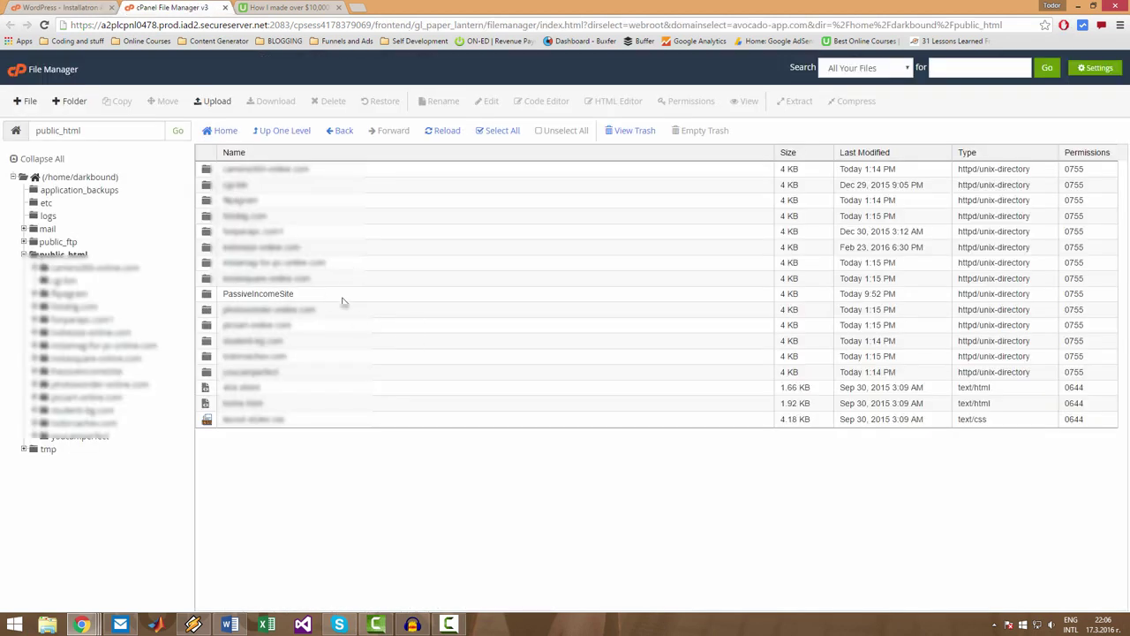
{"action": "left_click", "coordinate": [342, 296]}
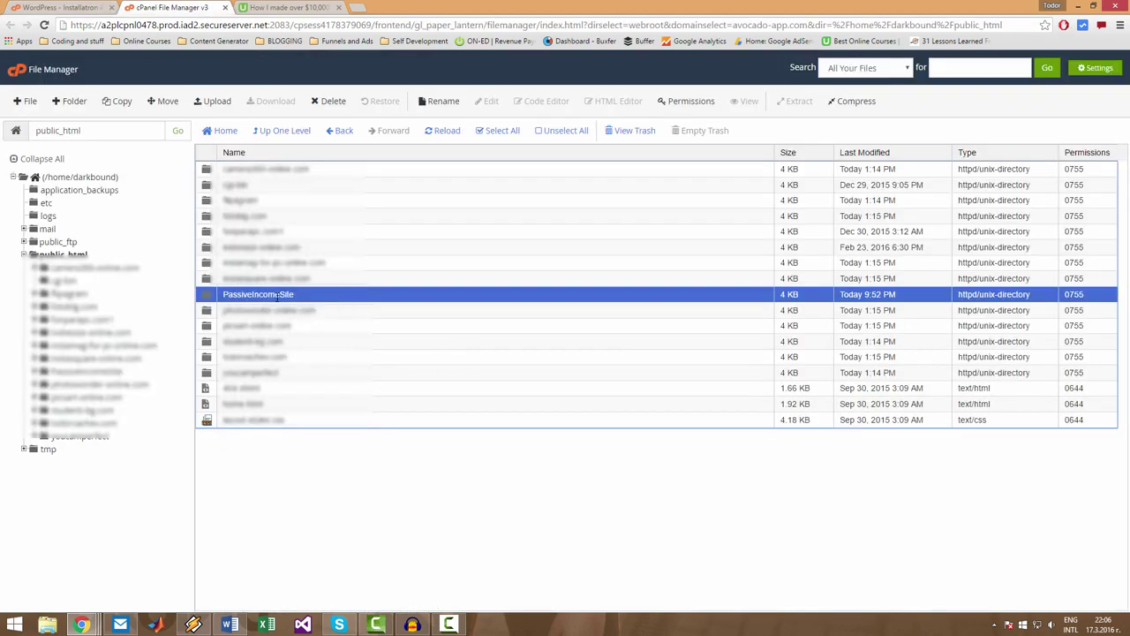
{"action": "left_click", "coordinate": [72, 7]}
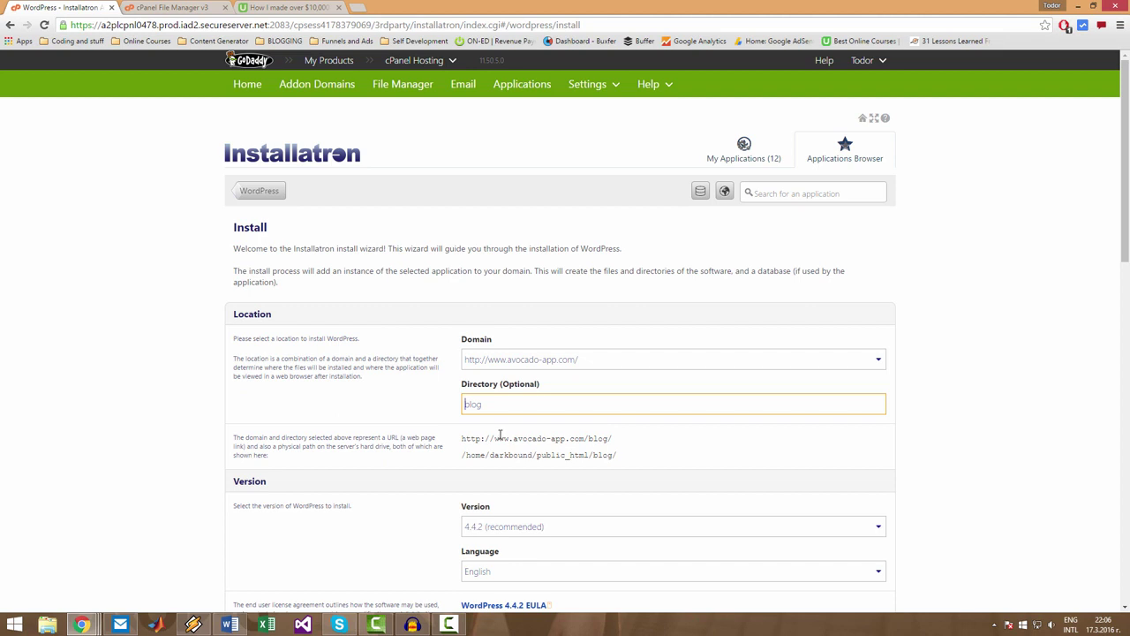
Replace the installation directory with PassiveIncomeSite.
{"action": "left_click_drag", "start_coordinate": [485, 403], "coordinate": [453, 403]}
{"action": "key", "text": "BackSpace"}
{"action": "type", "text": "PassiveIncomeSite"}
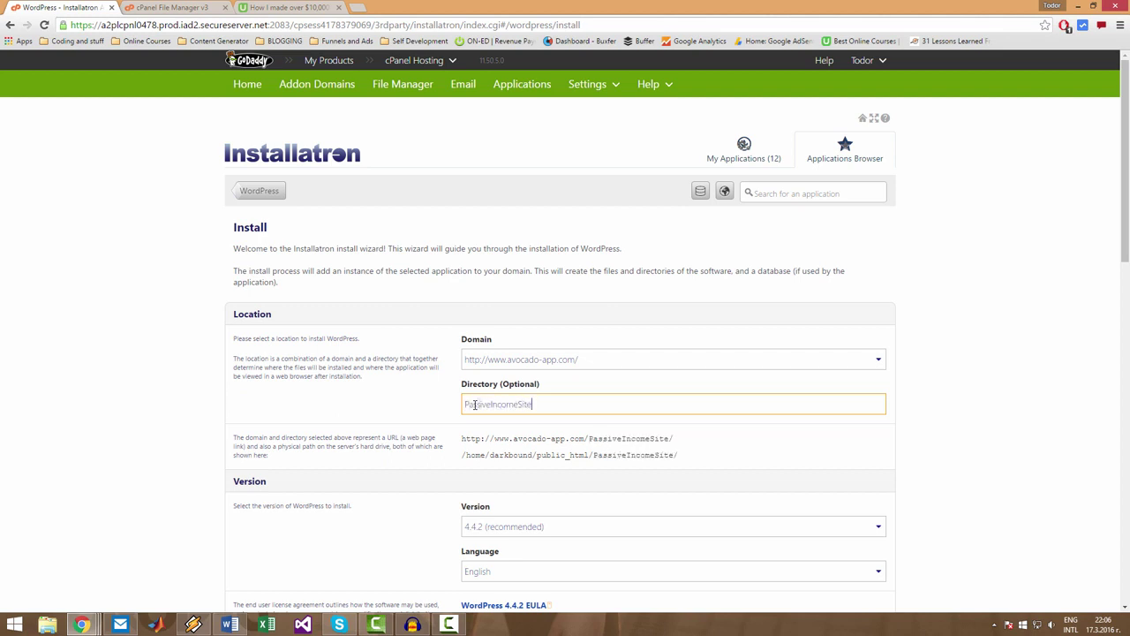
{"action": "left_click", "coordinate": [457, 439]}
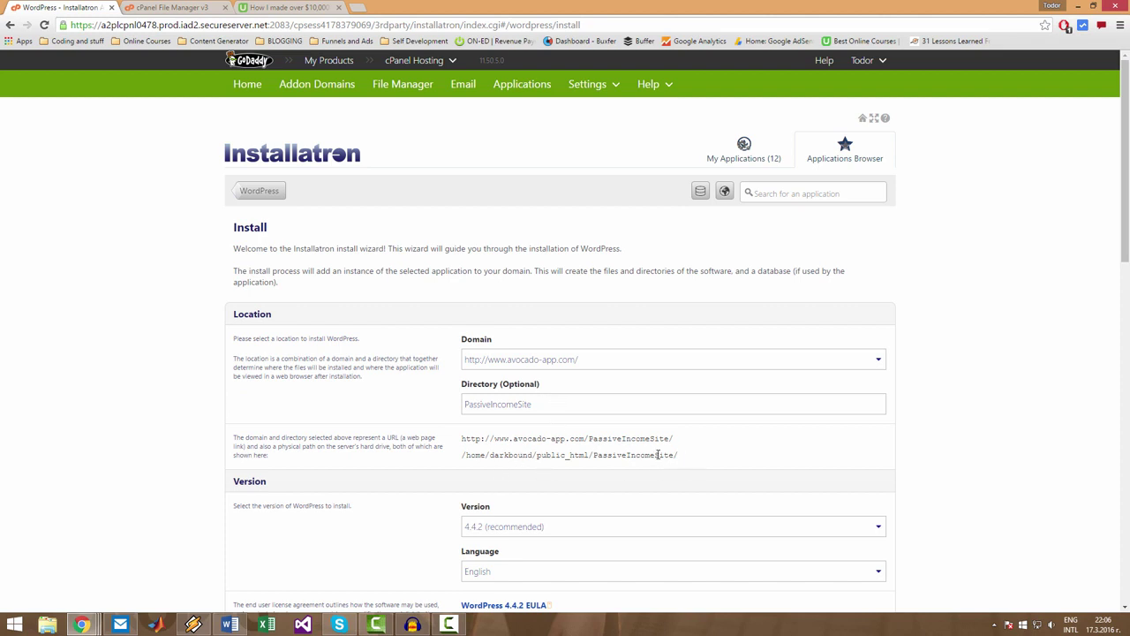
Examine the physical server path shown for the chosen domain and directory.
{"action": "left_click_drag", "start_coordinate": [676, 455], "coordinate": [463, 457]}
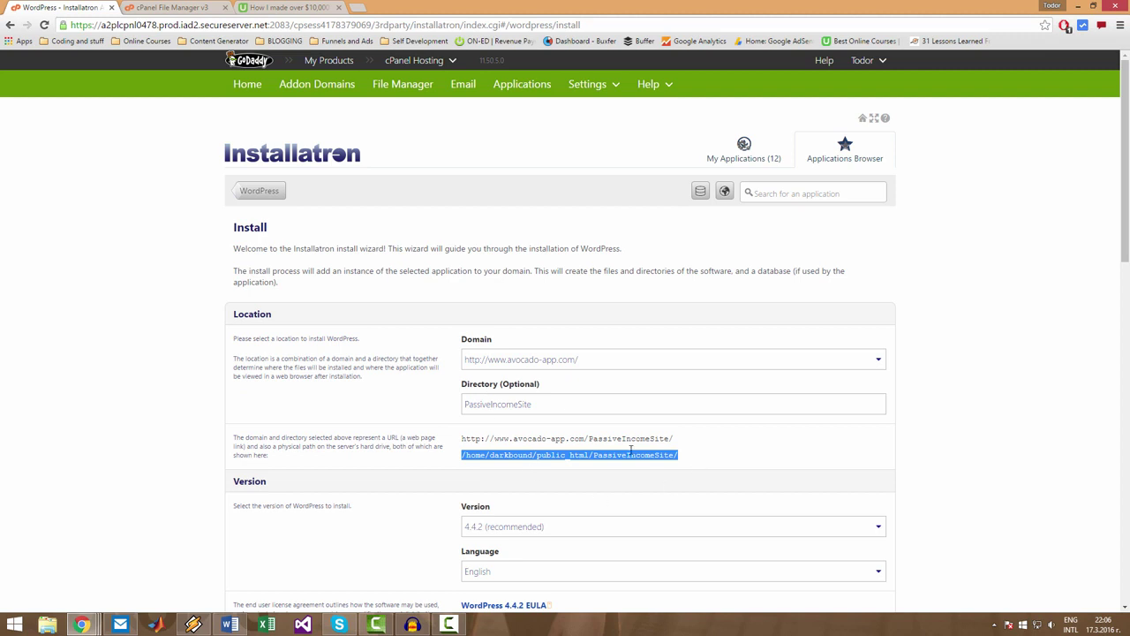
{"action": "left_click", "coordinate": [679, 455]}
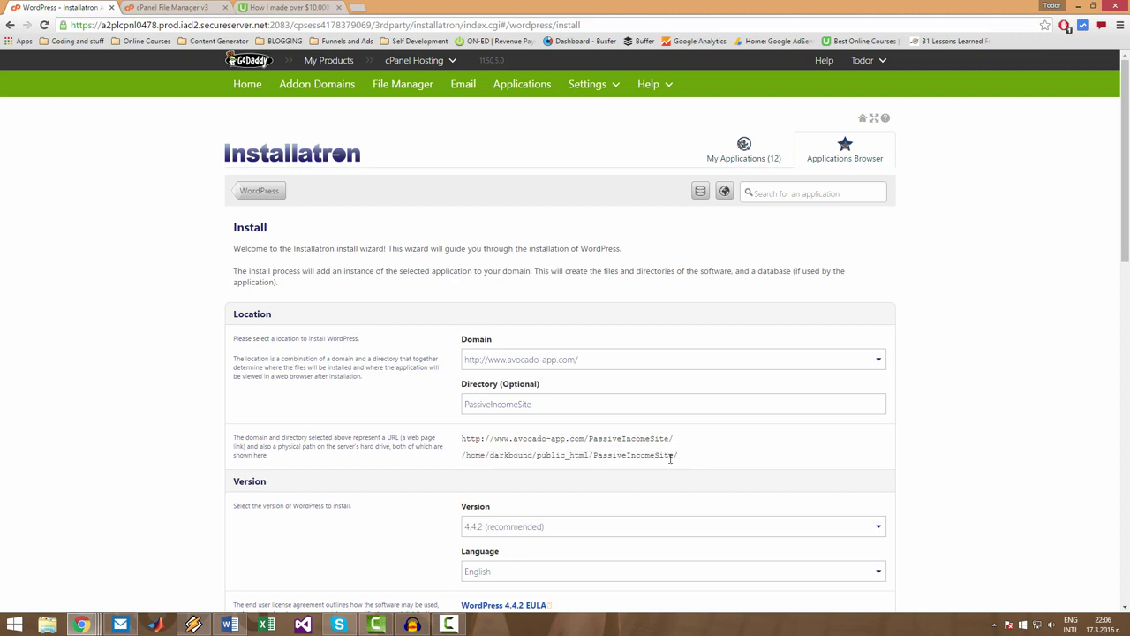
{"action": "left_click_drag", "start_coordinate": [677, 455], "coordinate": [476, 474]}
{"action": "left_click", "coordinate": [476, 474]}
{"action": "left_click_drag", "start_coordinate": [678, 456], "coordinate": [459, 461]}
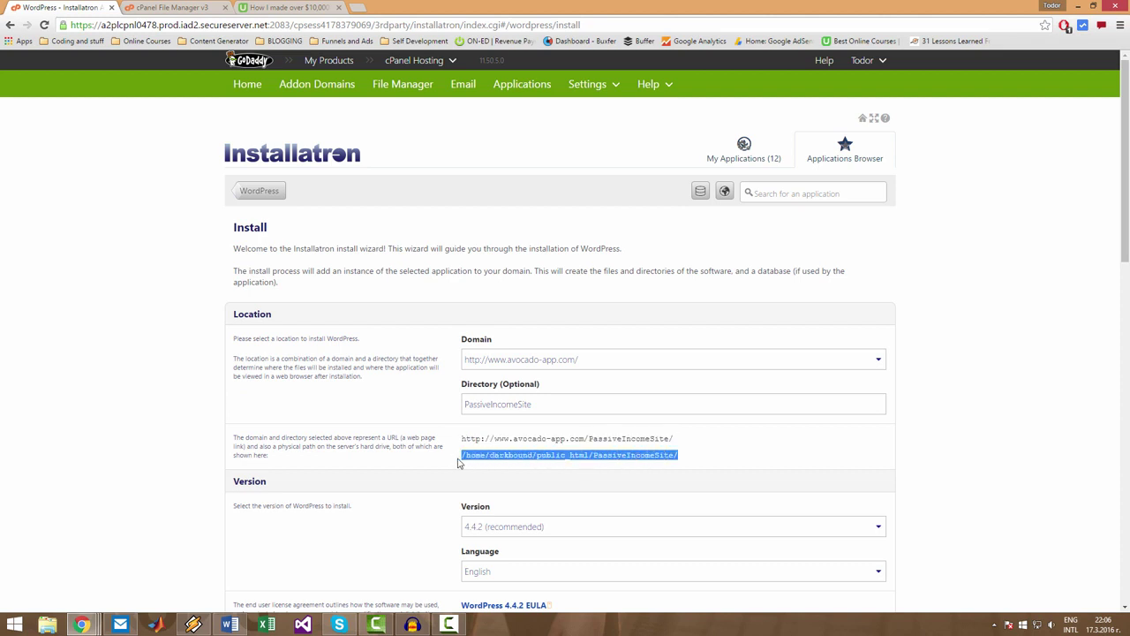
Open the PassiveIncomeSite folder in File Manager, examine its WordPress files, and return to the installation wizard.
{"action": "left_click", "coordinate": [170, 7]}
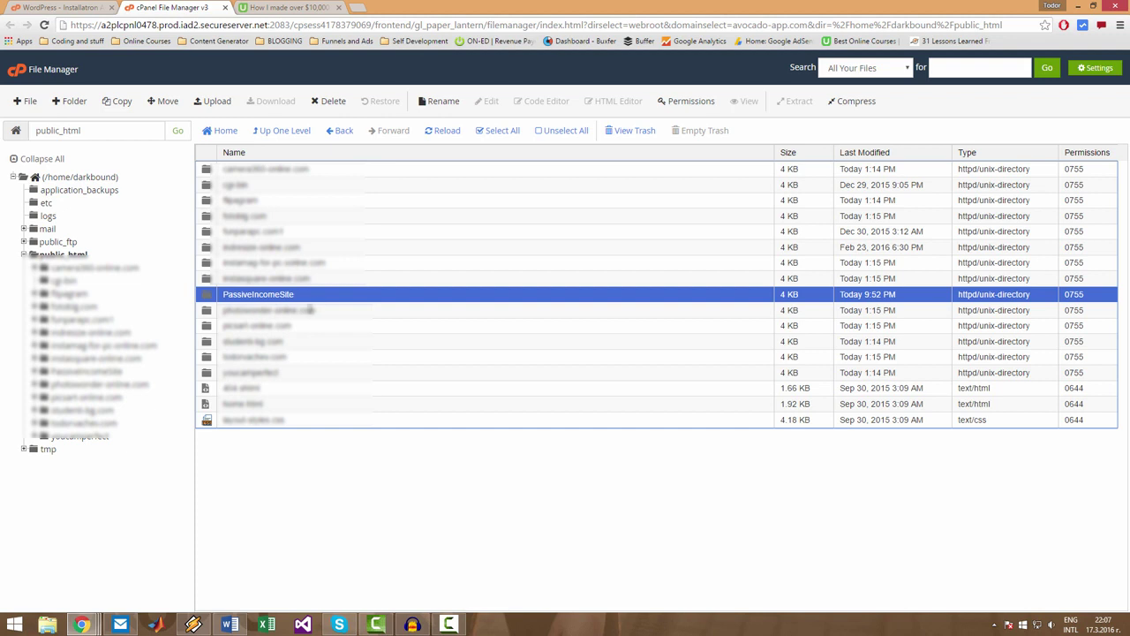
{"action": "double_click", "coordinate": [316, 298]}
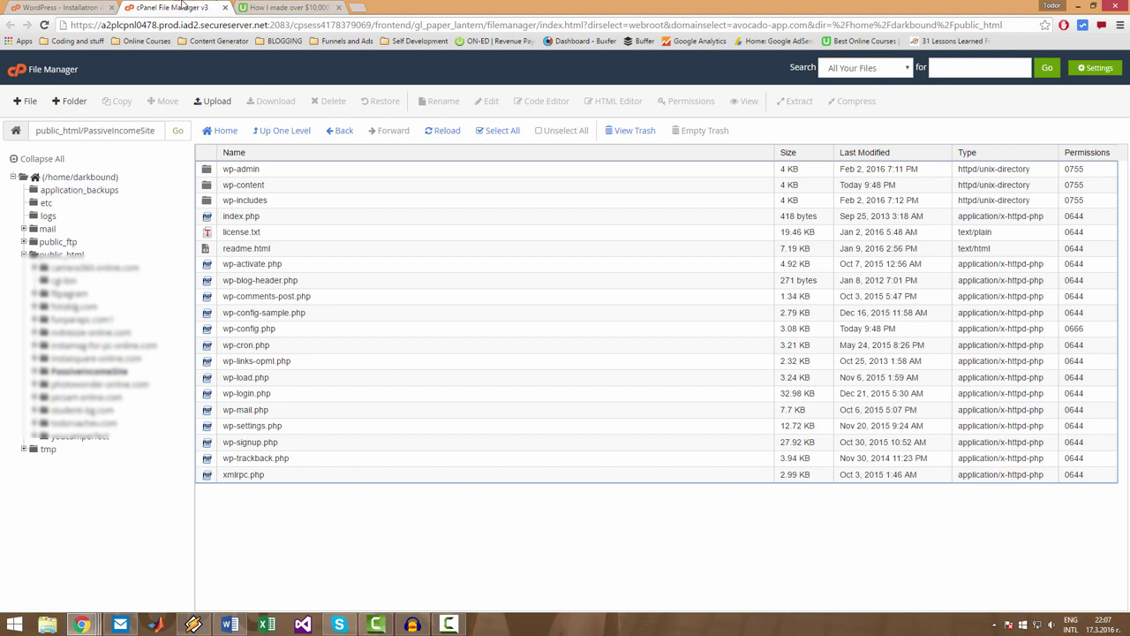
{"action": "left_click", "coordinate": [53, 5]}
Examine the folder names that make up the installation's physical path, from the home directory to PassiveIncomeSite.
{"action": "scroll", "coordinate": [538, 423], "scroll_direction": "down", "scroll_amount": 1}
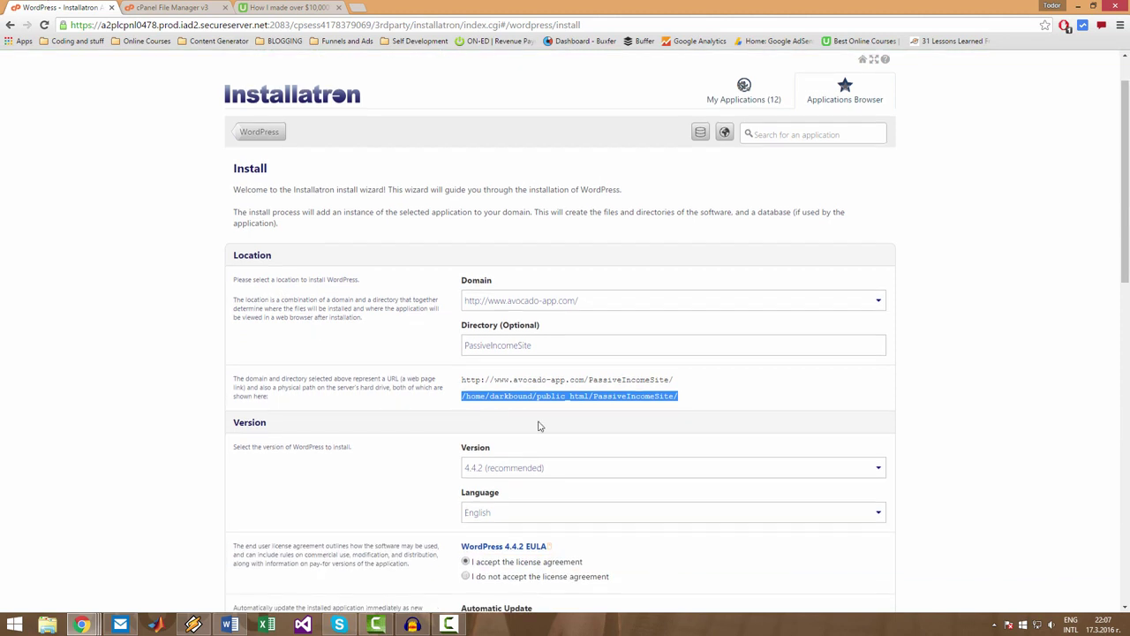
{"action": "left_click", "coordinate": [621, 412]}
{"action": "left_click_drag", "start_coordinate": [593, 396], "coordinate": [676, 396]}
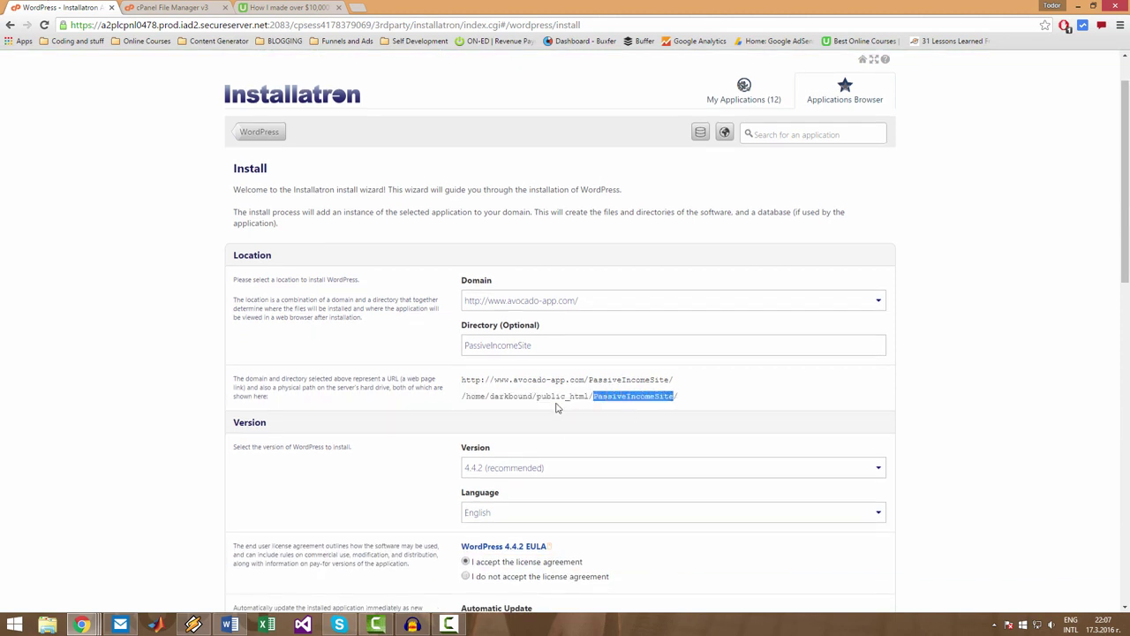
{"action": "left_click_drag", "start_coordinate": [533, 397], "coordinate": [586, 397]}
{"action": "left_click_drag", "start_coordinate": [495, 397], "coordinate": [466, 397]}
{"action": "left_click", "coordinate": [409, 411]}
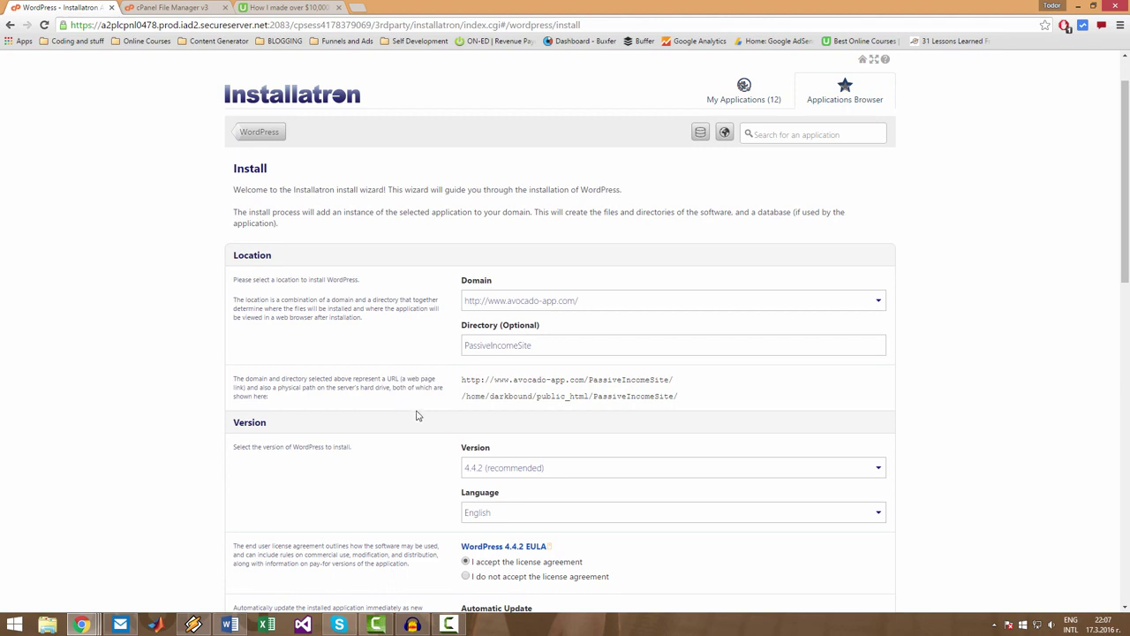
Review the available WordPress versions and the license, automatic update and update backup options.
{"action": "scroll", "coordinate": [410, 416], "scroll_direction": "down", "scroll_amount": 1}
{"action": "left_click", "coordinate": [530, 349]}
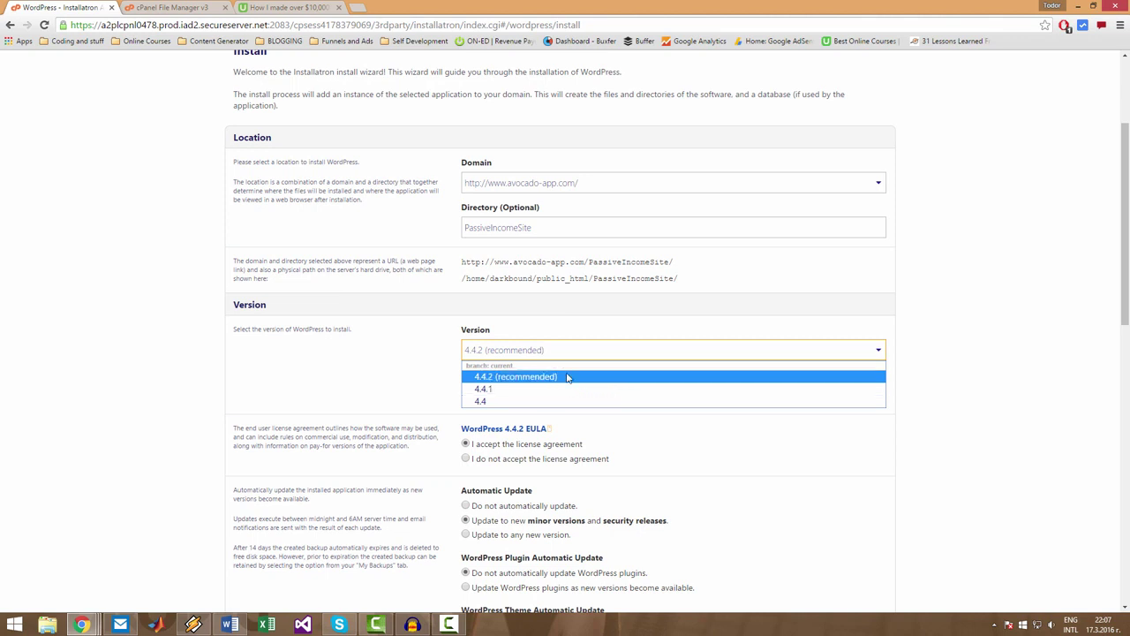
{"action": "left_click", "coordinate": [410, 362]}
{"action": "scroll", "coordinate": [396, 361], "scroll_direction": "down", "scroll_amount": 2}
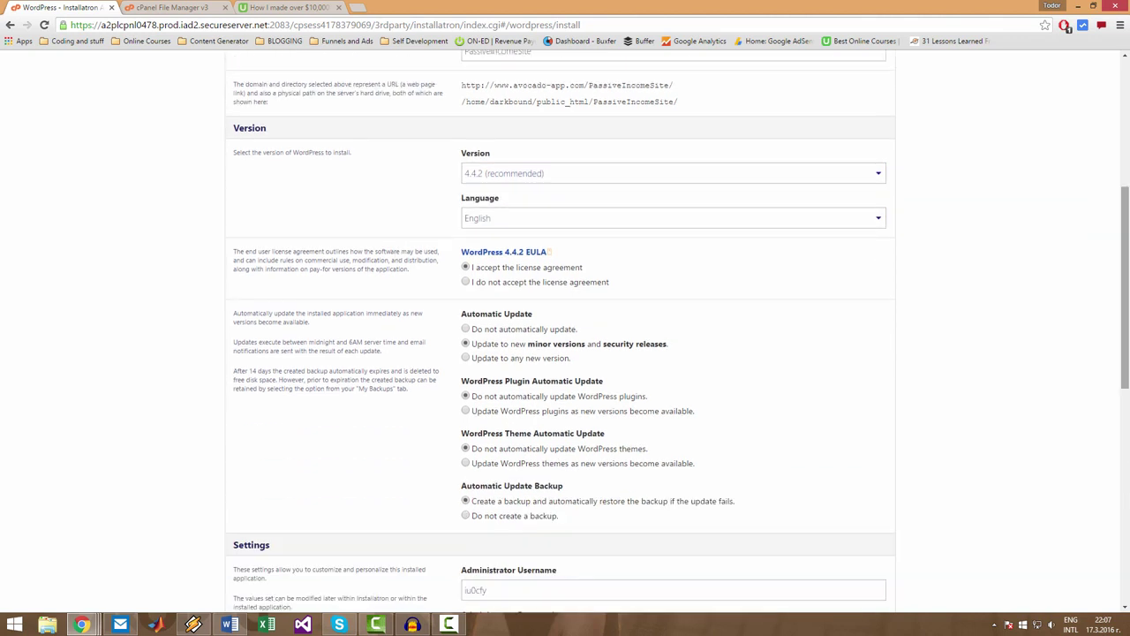
{"action": "scroll", "coordinate": [569, 248], "scroll_direction": "down", "scroll_amount": 2}
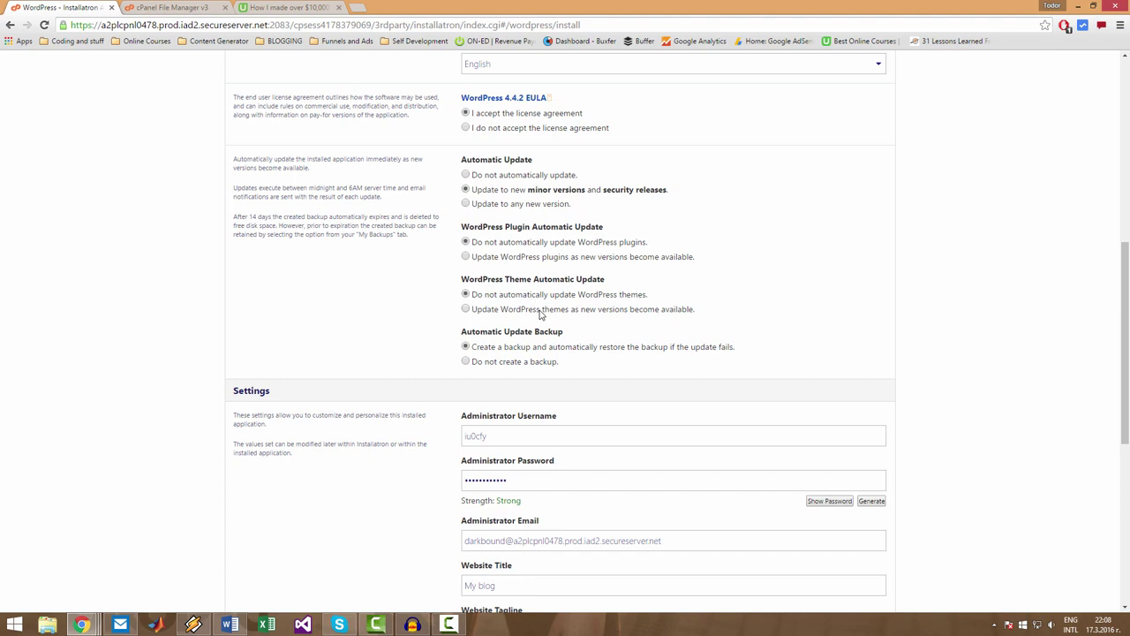
Review the administrator username, password and email fields in the installation settings.
{"action": "scroll", "coordinate": [534, 305], "scroll_direction": "down", "scroll_amount": 3}
{"action": "left_click", "coordinate": [490, 141]}
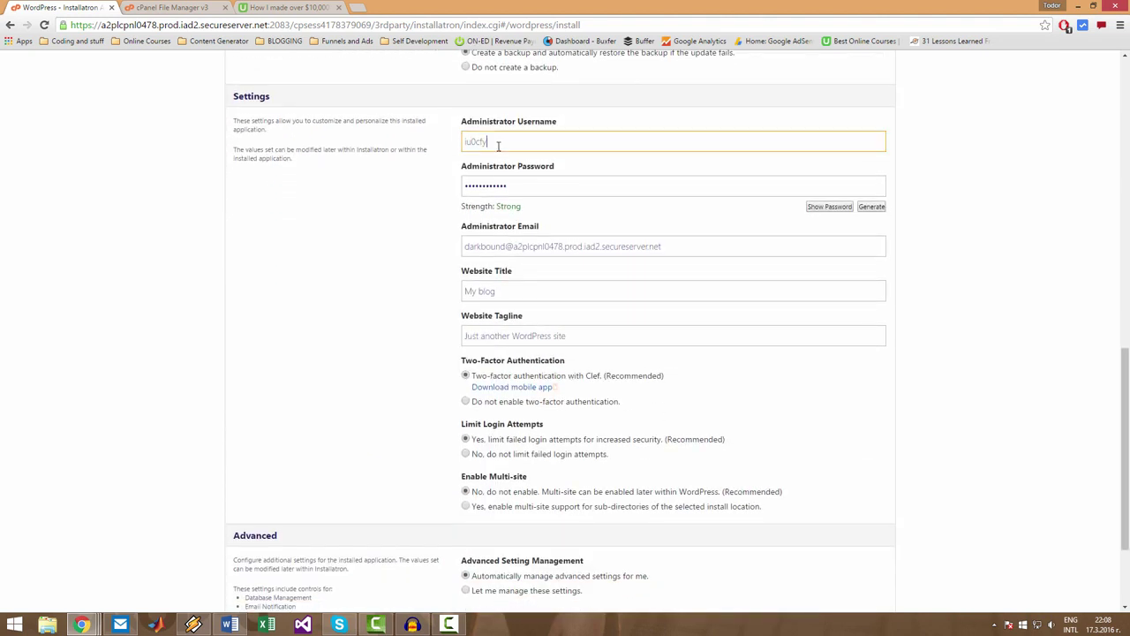
{"action": "left_click_drag", "start_coordinate": [490, 141], "coordinate": [441, 148]}
{"action": "key", "text": "Tab"}
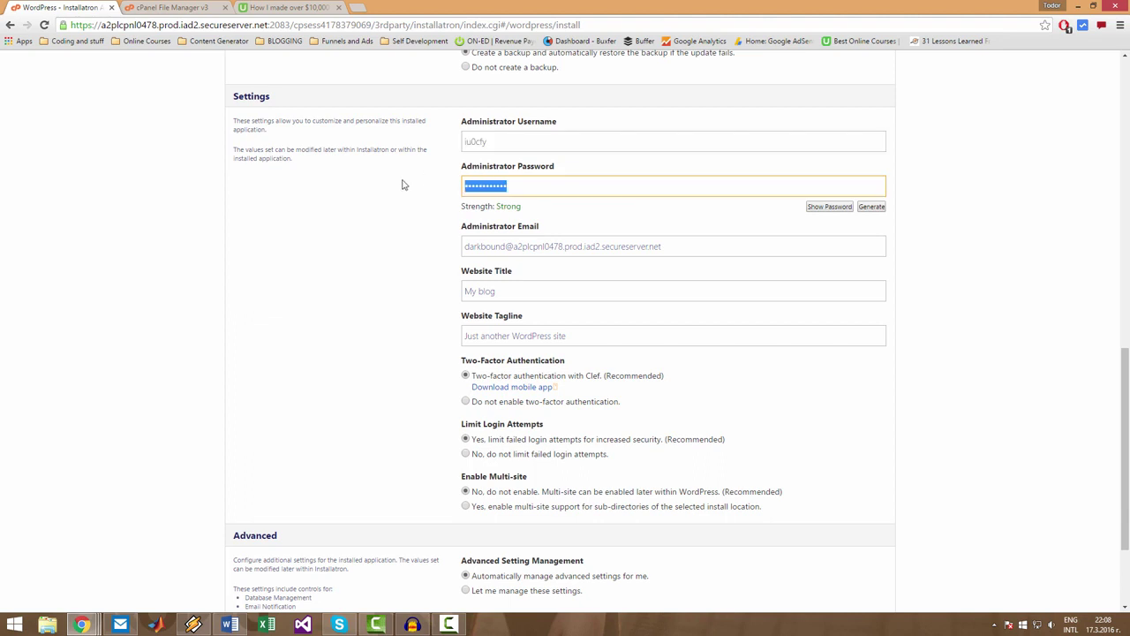
{"action": "left_click", "coordinate": [405, 185]}
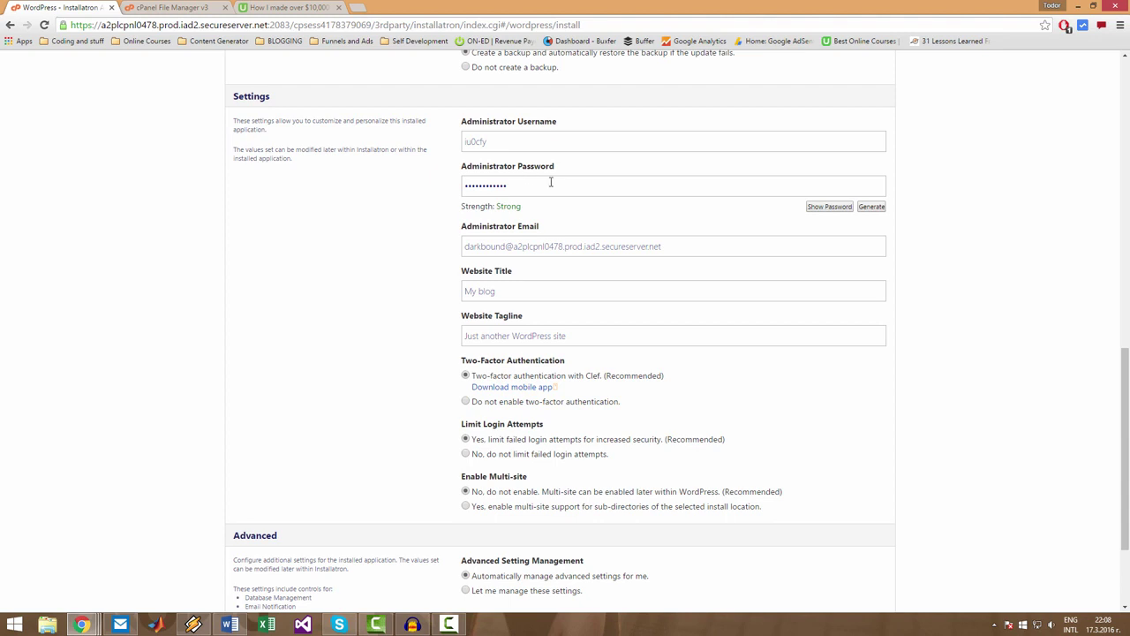
{"action": "left_click_drag", "start_coordinate": [662, 246], "coordinate": [411, 255]}
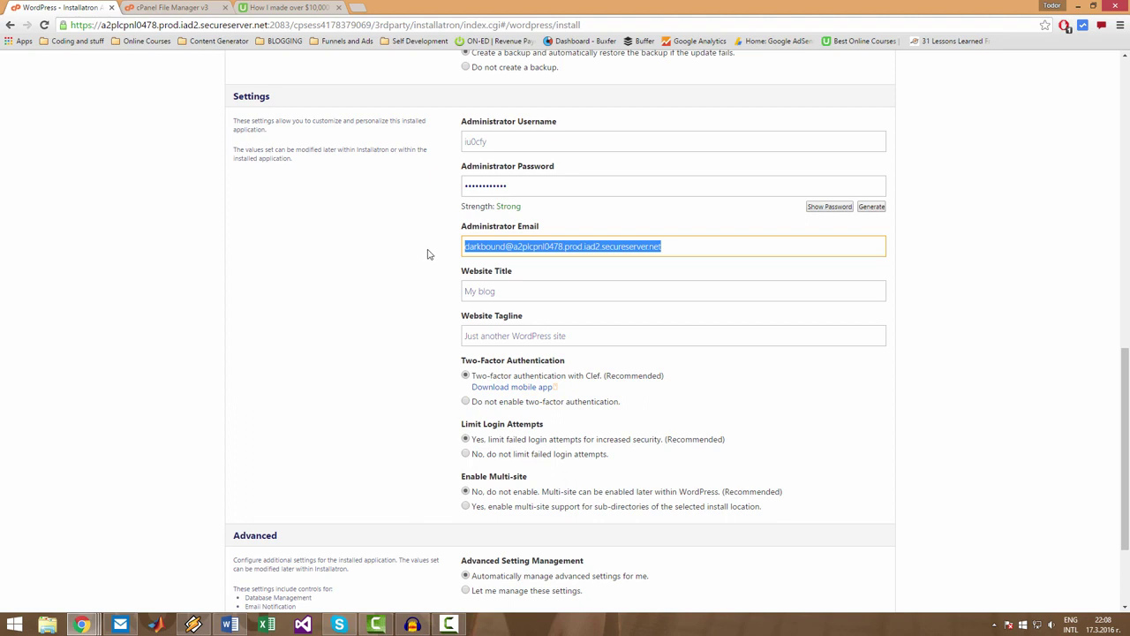
{"action": "left_click", "coordinate": [439, 265]}
Examine the website title and website tagline fields in the installation settings.
{"action": "scroll", "coordinate": [513, 288], "scroll_direction": "down", "scroll_amount": 1}
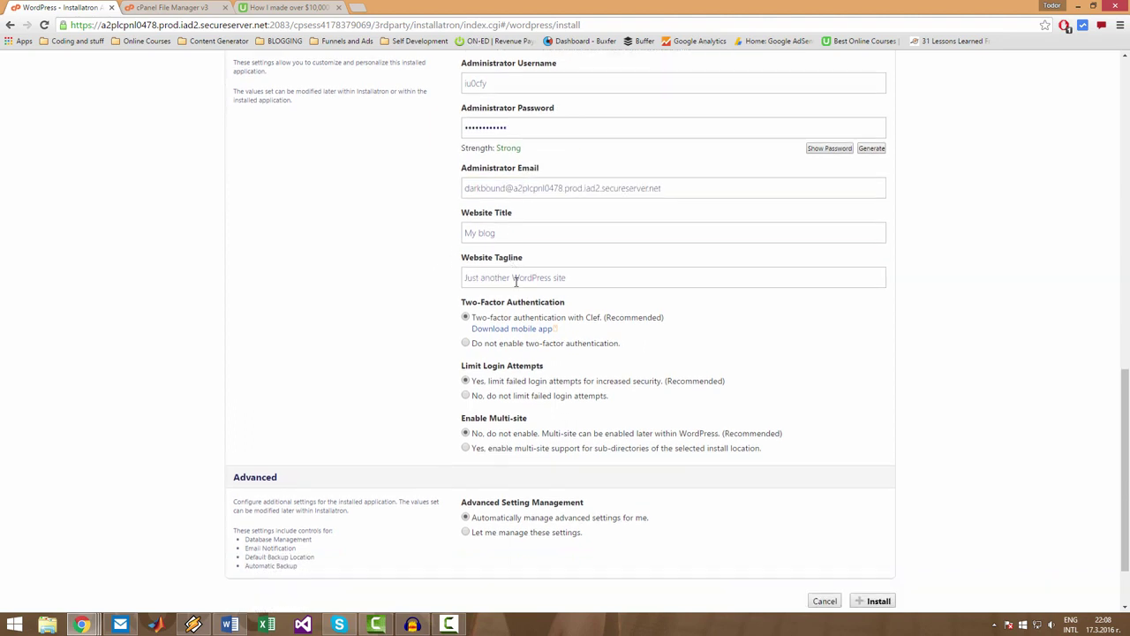
{"action": "left_click_drag", "start_coordinate": [510, 232], "coordinate": [456, 246]}
{"action": "left_click", "coordinate": [508, 233]}
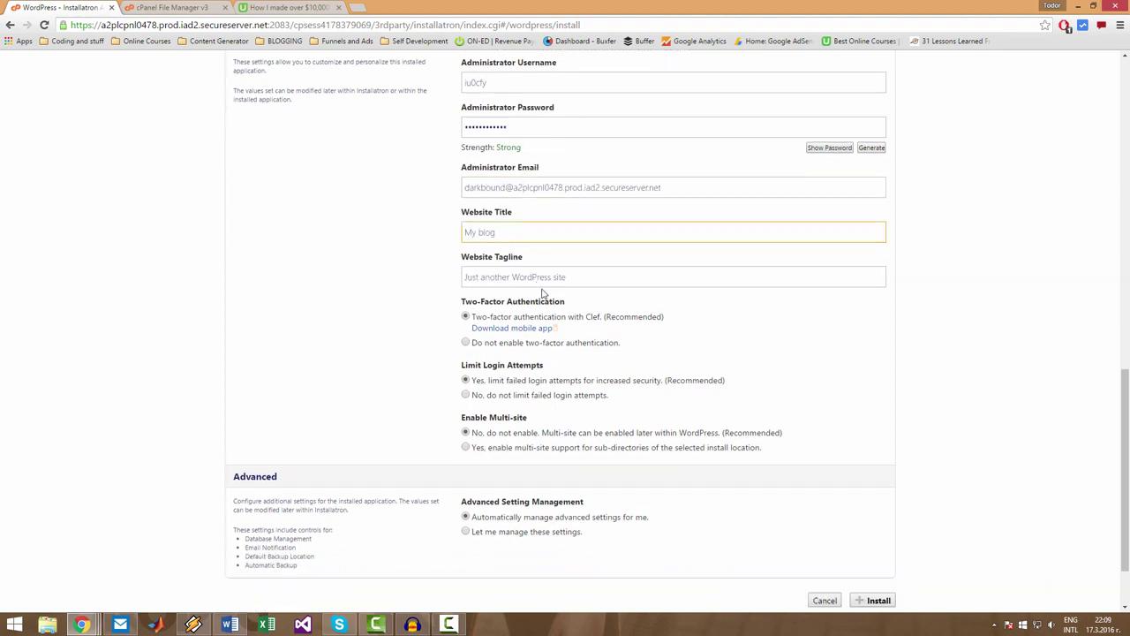
{"action": "left_click_drag", "start_coordinate": [584, 282], "coordinate": [444, 285]}
{"action": "left_click", "coordinate": [509, 234]}
{"action": "left_click", "coordinate": [414, 242]}
{"action": "left_click_drag", "start_coordinate": [530, 232], "coordinate": [445, 240]}
{"action": "left_click_drag", "start_coordinate": [574, 274], "coordinate": [422, 281]}
{"action": "left_click", "coordinate": [422, 280]}
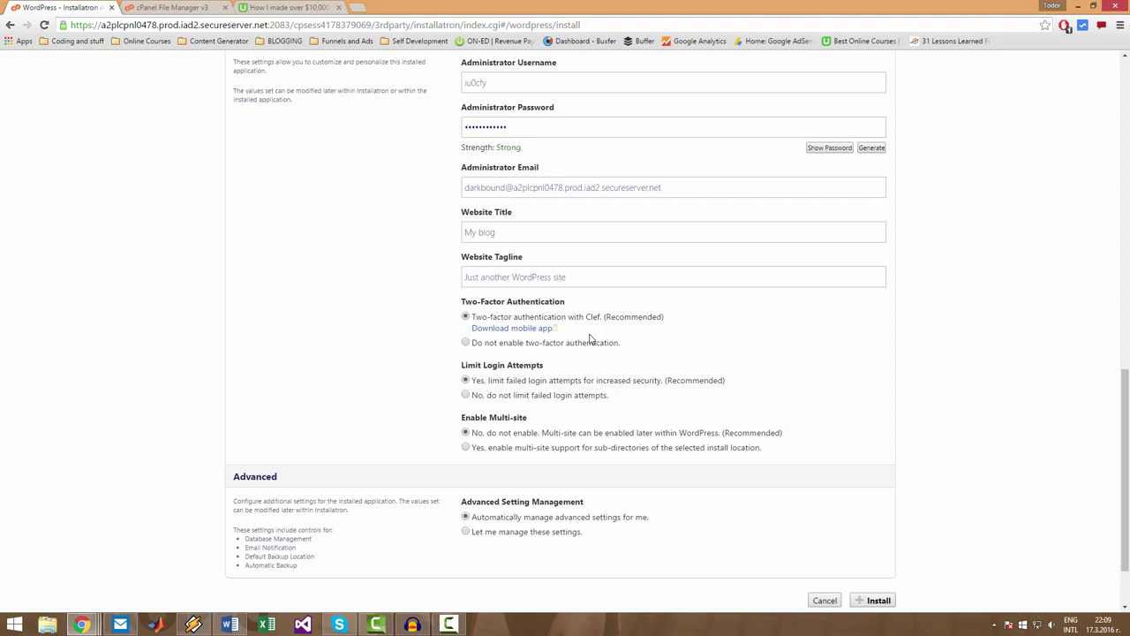
Review the two-factor authentication, login attempt limit and multi-site options.
{"action": "scroll", "coordinate": [591, 339], "scroll_direction": "down", "scroll_amount": 1}
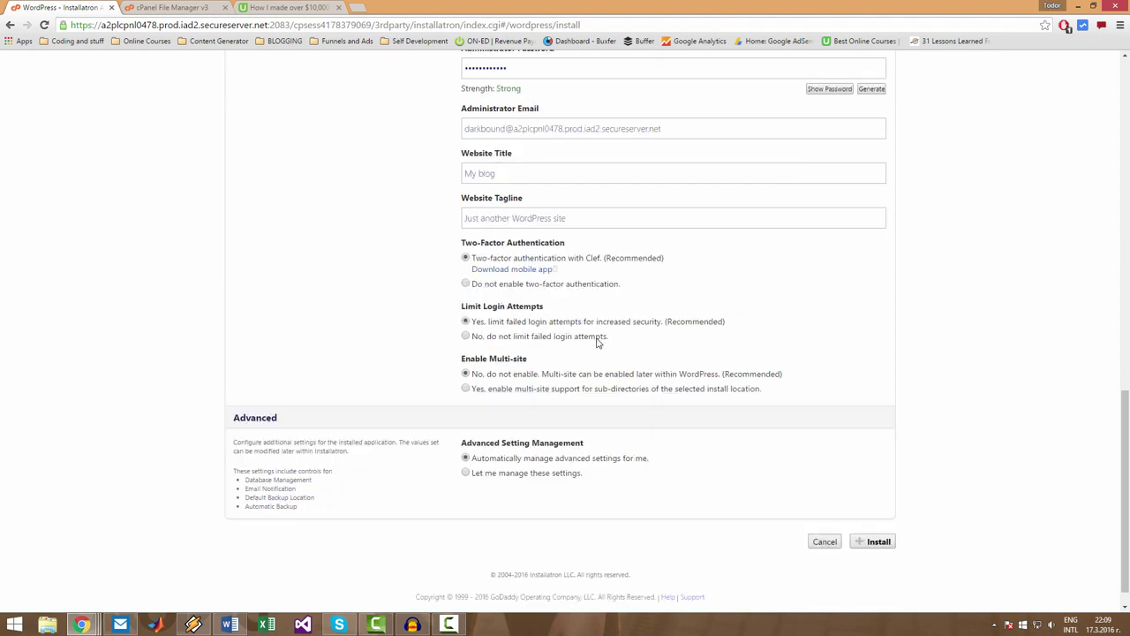
{"action": "left_click_drag", "start_coordinate": [616, 338], "coordinate": [556, 305]}
{"action": "left_click", "coordinate": [509, 309]}
{"action": "left_click", "coordinate": [537, 363]}
{"action": "scroll", "coordinate": [441, 416], "scroll_direction": "down", "scroll_amount": 1}
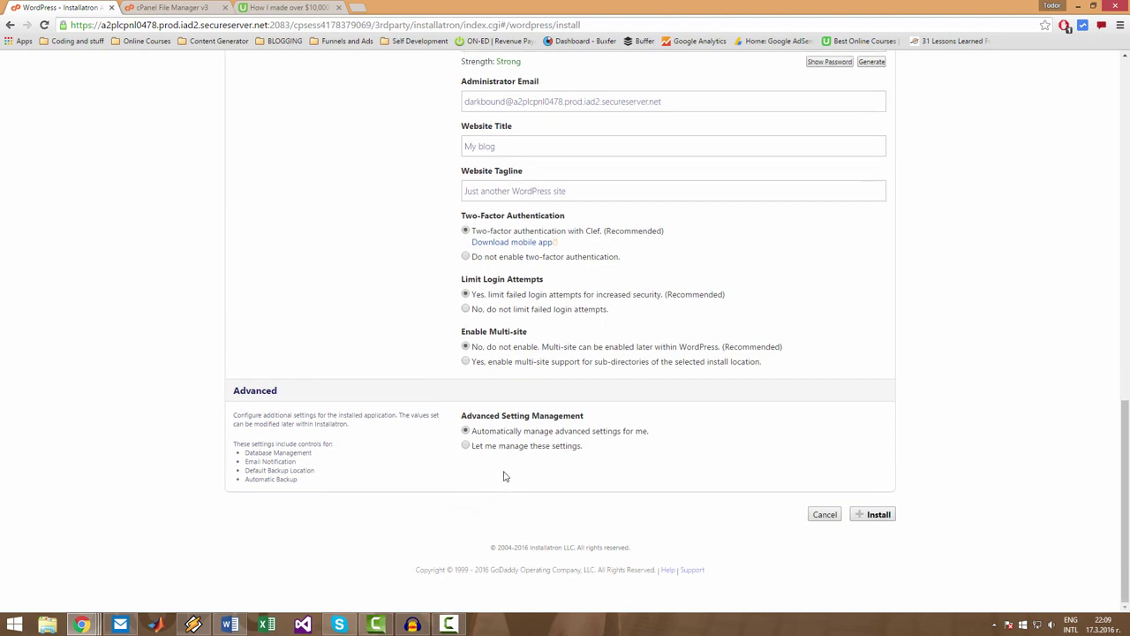
Set advanced setting management to "Let me manage these settings" and try to start the WordPress installation.
{"action": "left_click", "coordinate": [466, 445]}
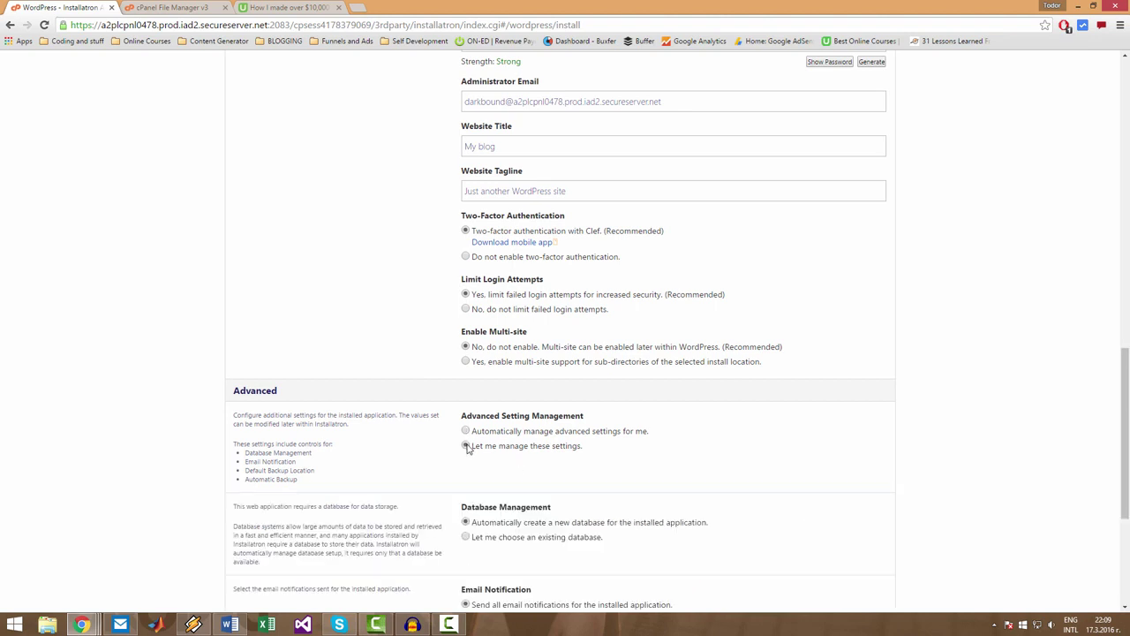
{"action": "scroll", "coordinate": [390, 460], "scroll_direction": "down", "scroll_amount": 3}
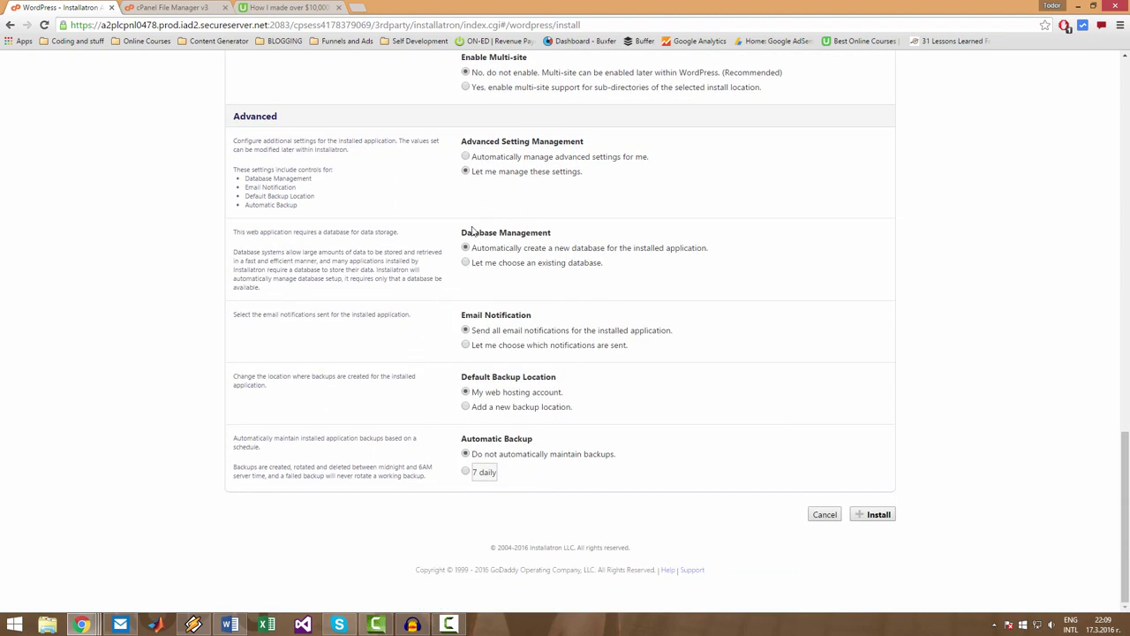
{"action": "scroll", "coordinate": [636, 485], "scroll_direction": "up", "scroll_amount": 1}
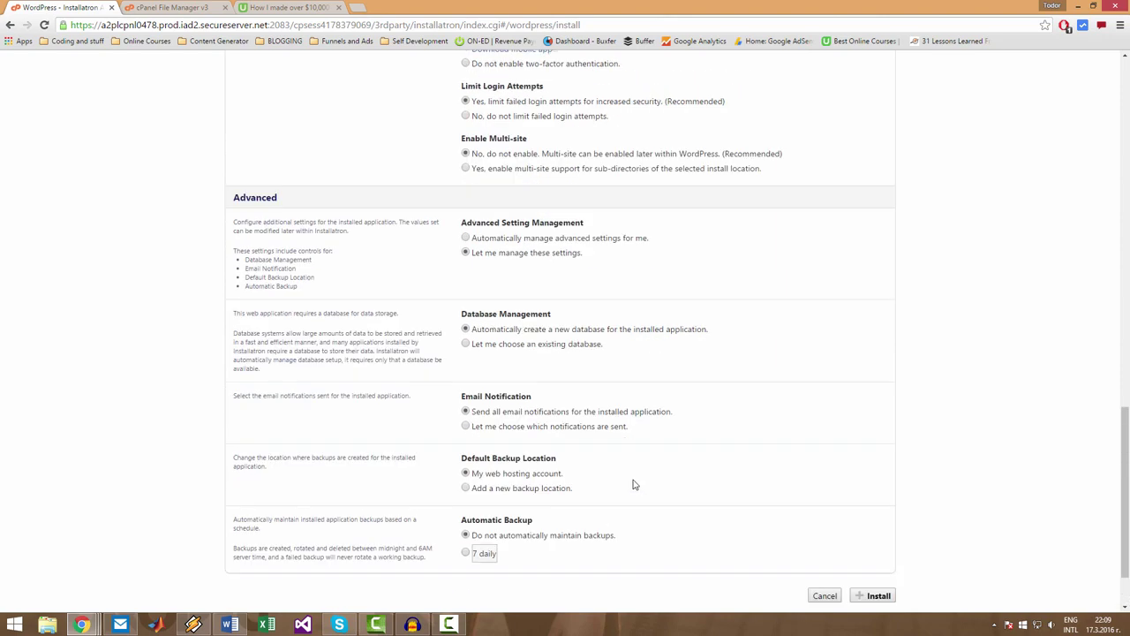
{"action": "scroll", "coordinate": [794, 503], "scroll_direction": "down", "scroll_amount": 1}
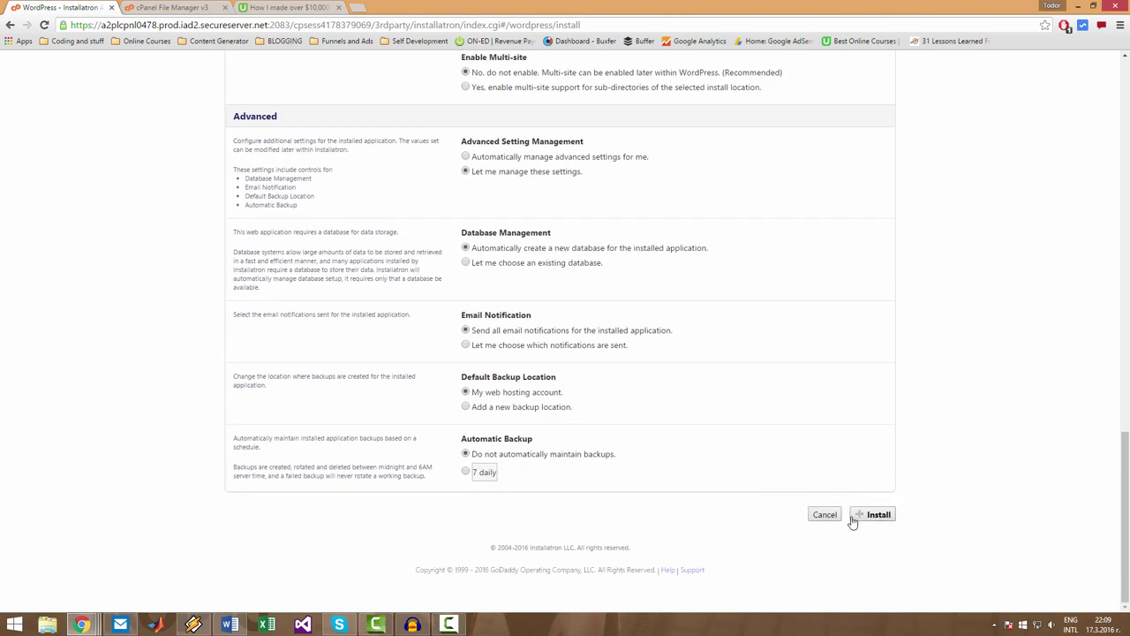
{"action": "left_click", "coordinate": [873, 514]}
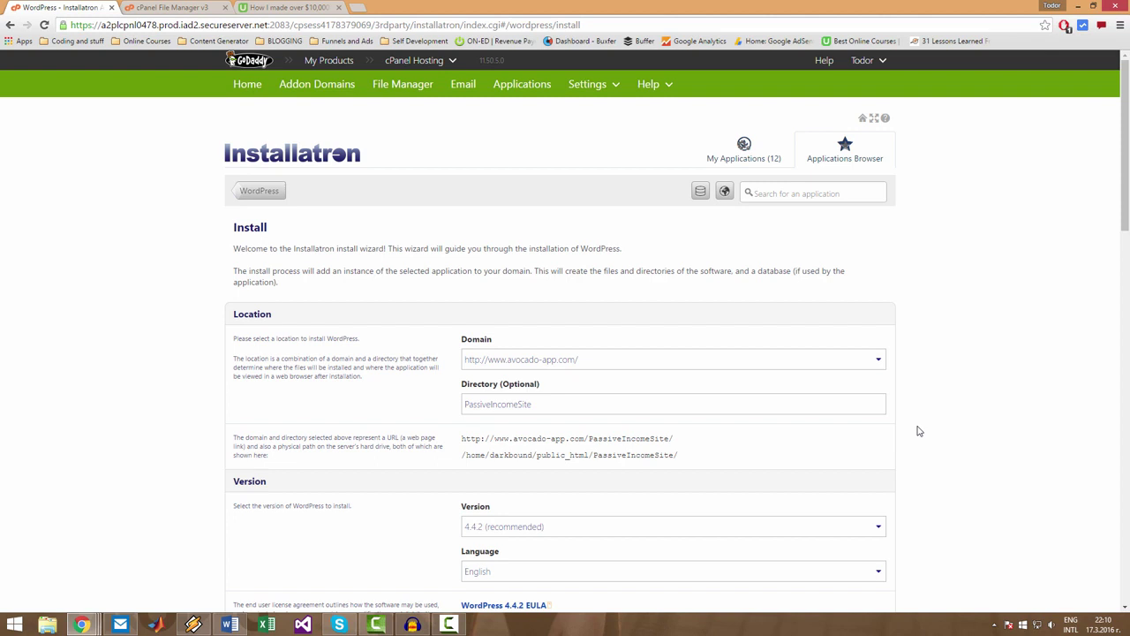
{"action": "left_click", "coordinate": [854, 358]}
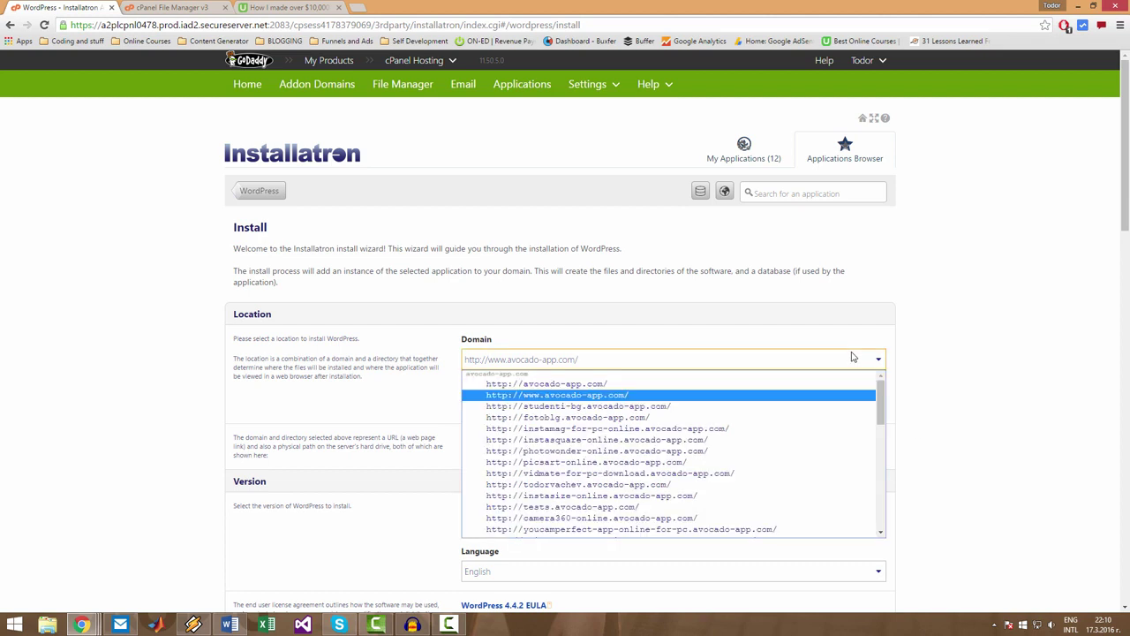
{"action": "left_click", "coordinate": [726, 362]}
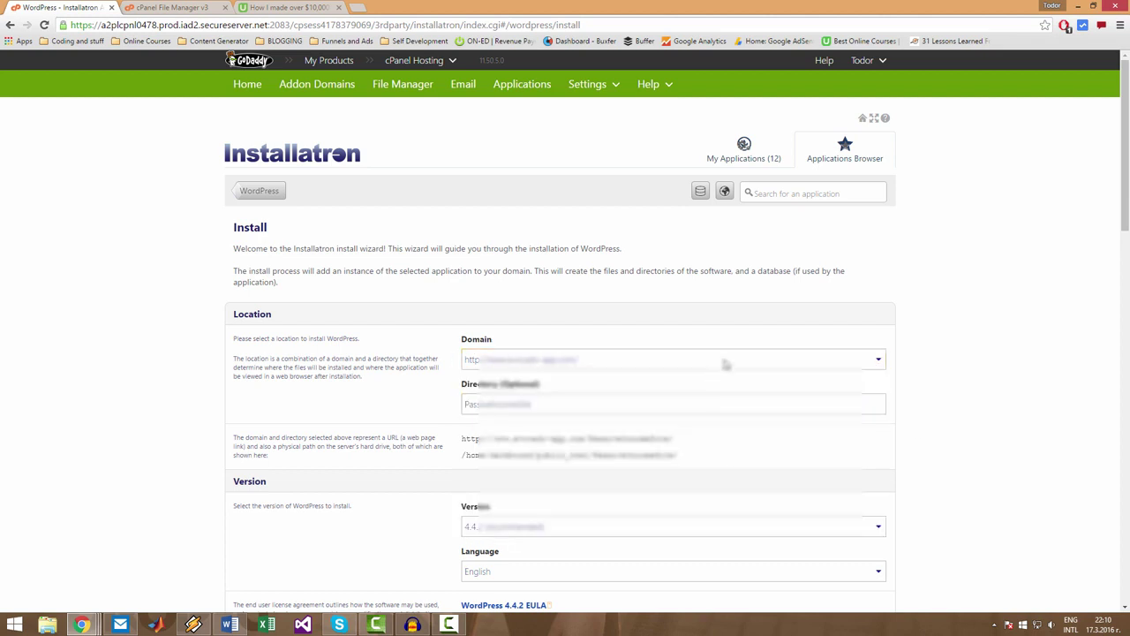
{"action": "left_click", "coordinate": [726, 362]}
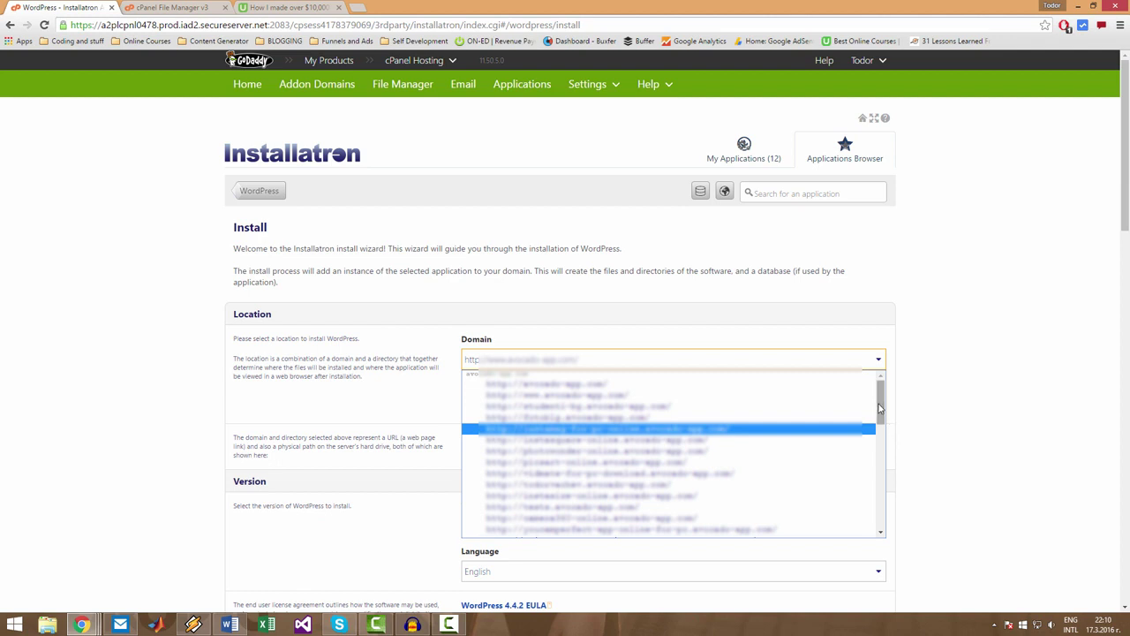
{"action": "left_click_drag", "start_coordinate": [880, 407], "coordinate": [893, 500]}
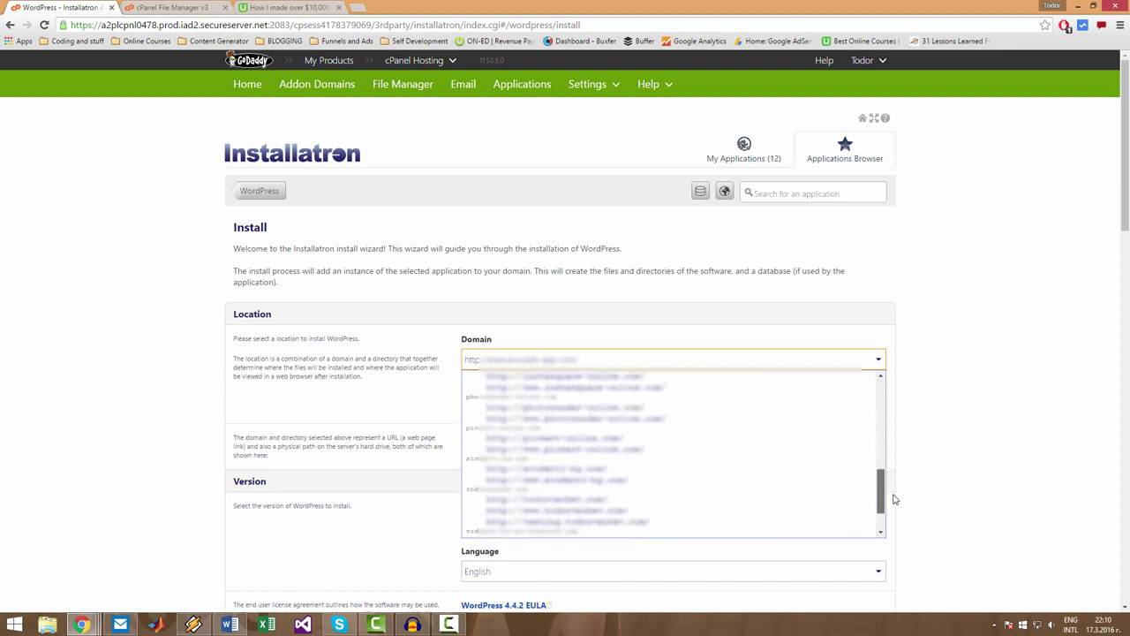
{"action": "left_click", "coordinate": [725, 473]}
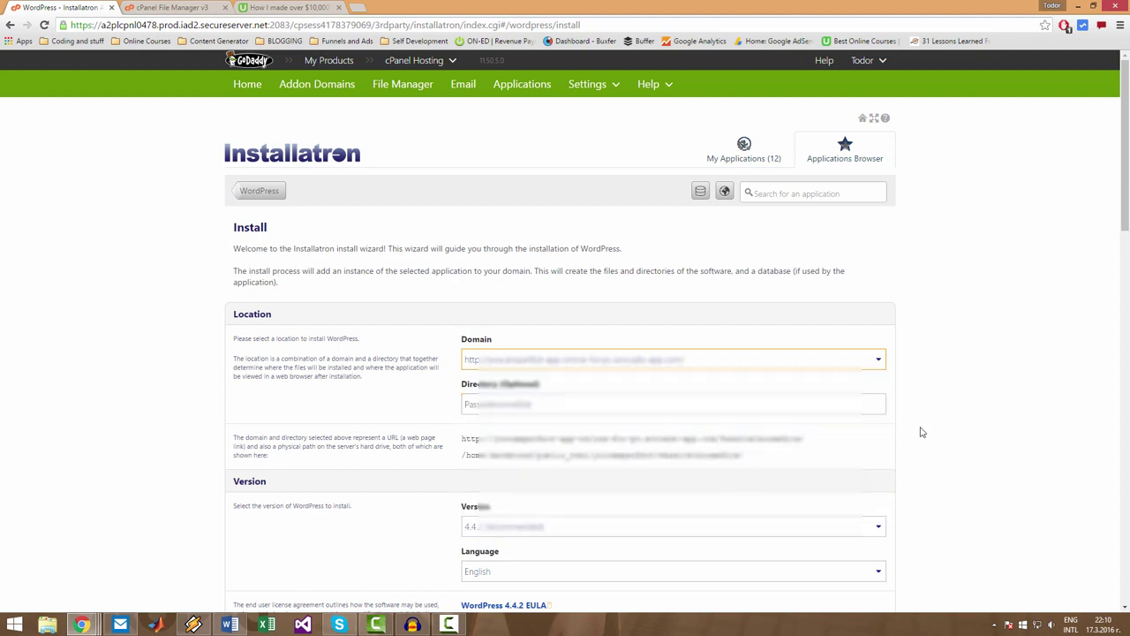
{"action": "left_click", "coordinate": [627, 364]}
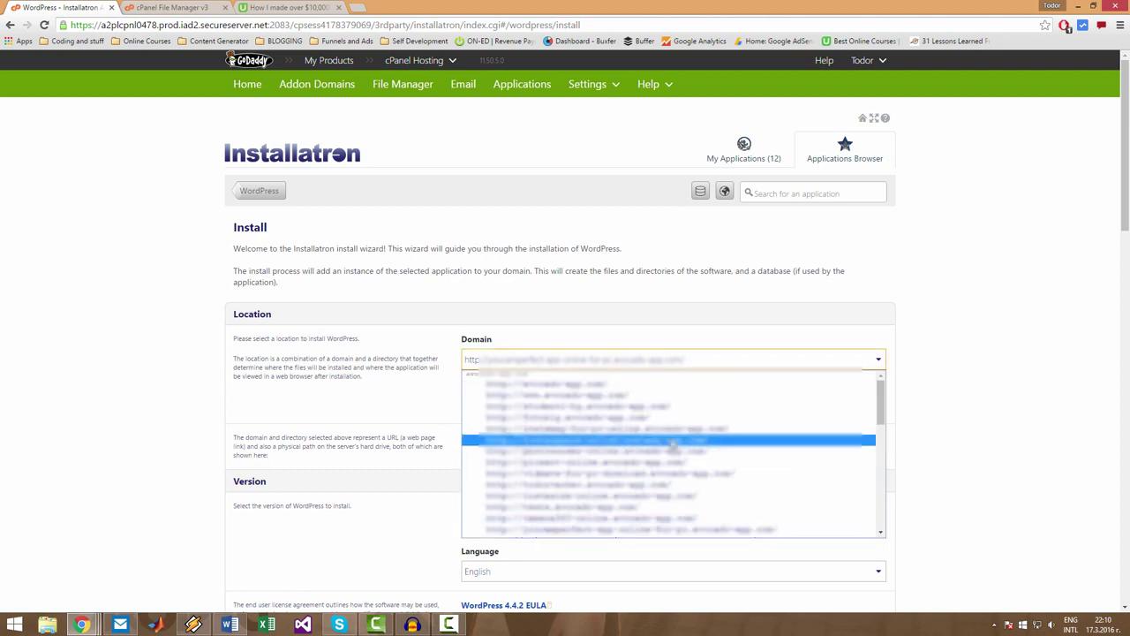
{"action": "left_click", "coordinate": [672, 389]}
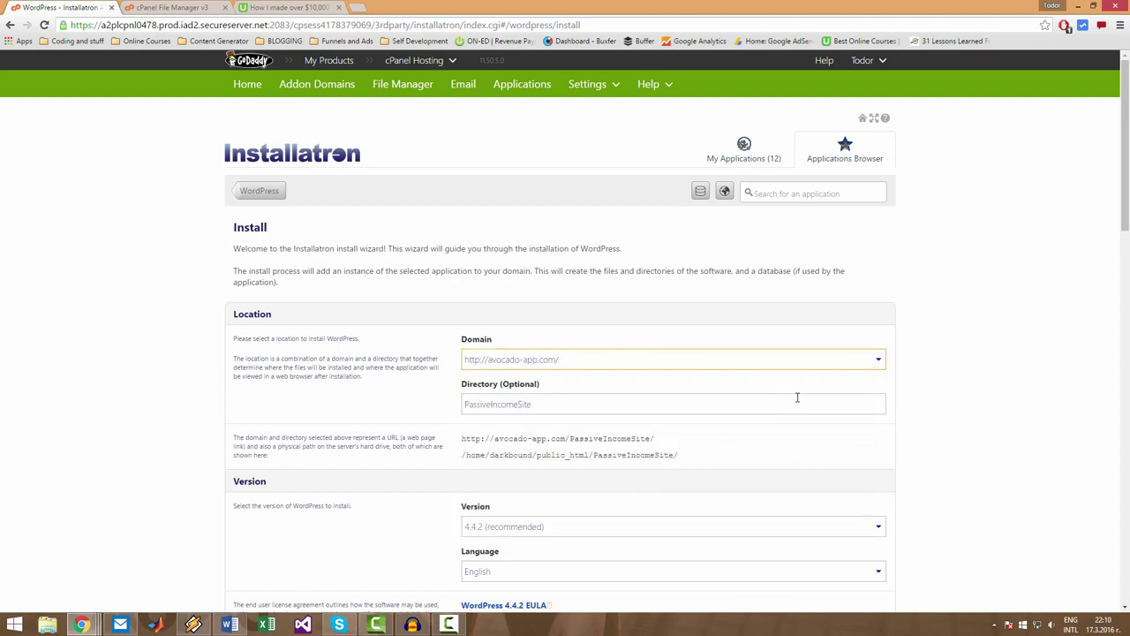